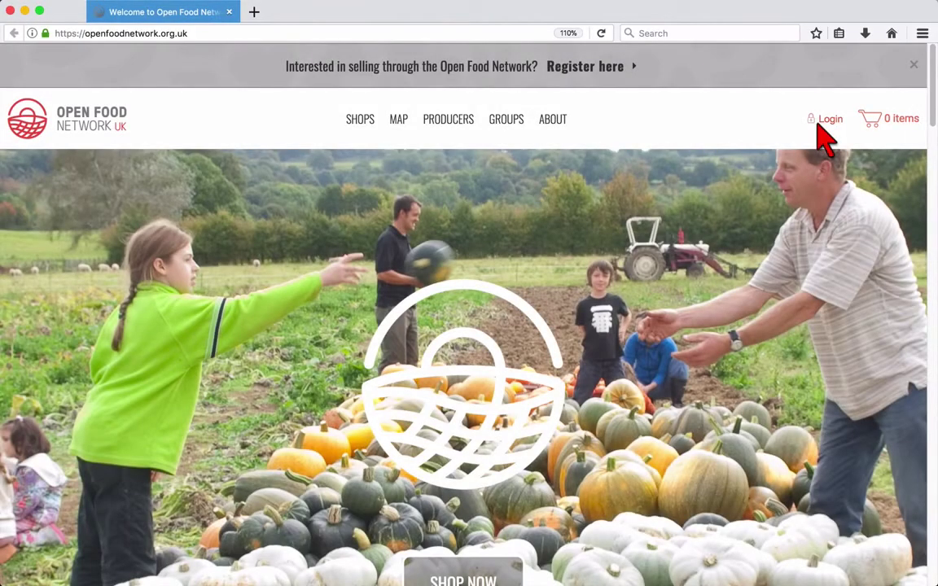
Enter the account email address in the login form and move to the password field.
click(820, 121)
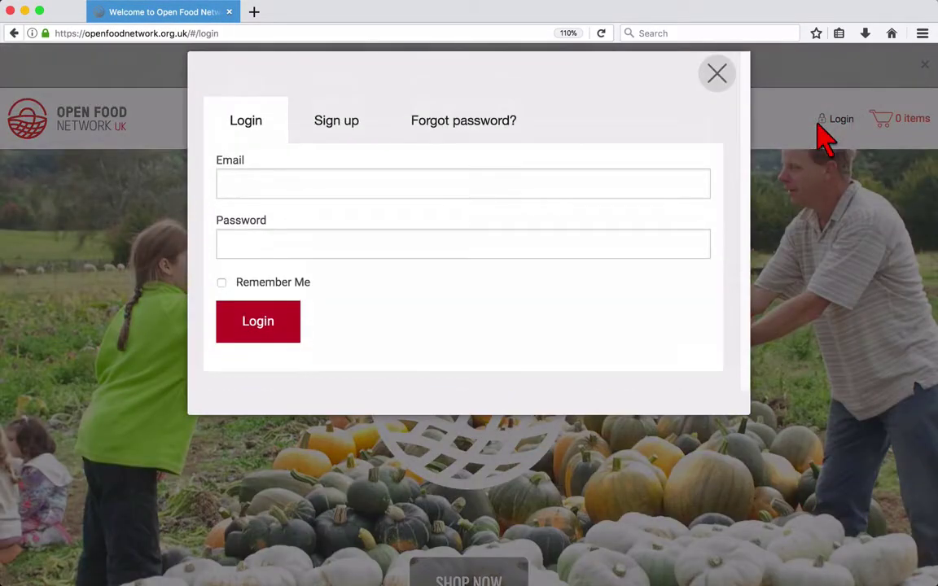
click(553, 186)
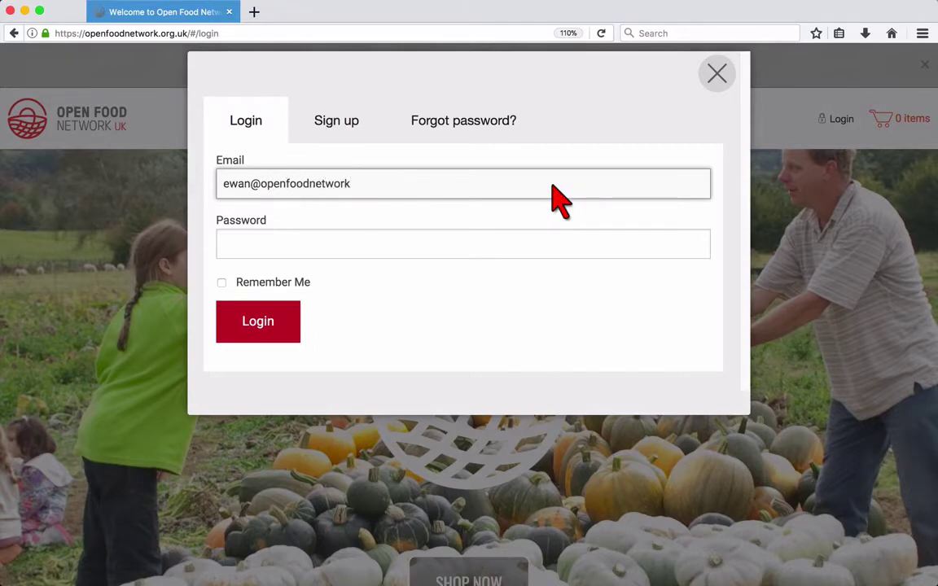
text(k)
click(464, 249)
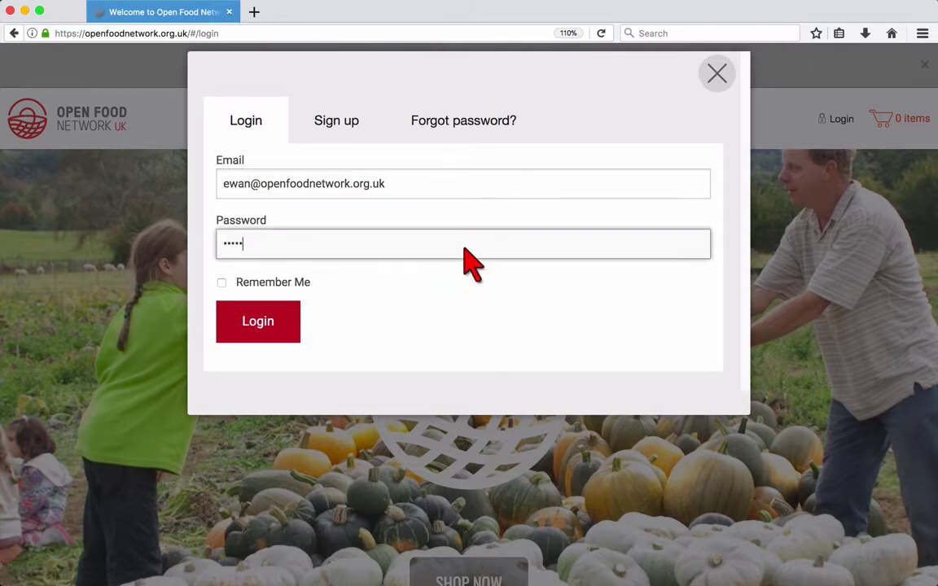
Log in, then go to Administration from the gear menu.
click(259, 327)
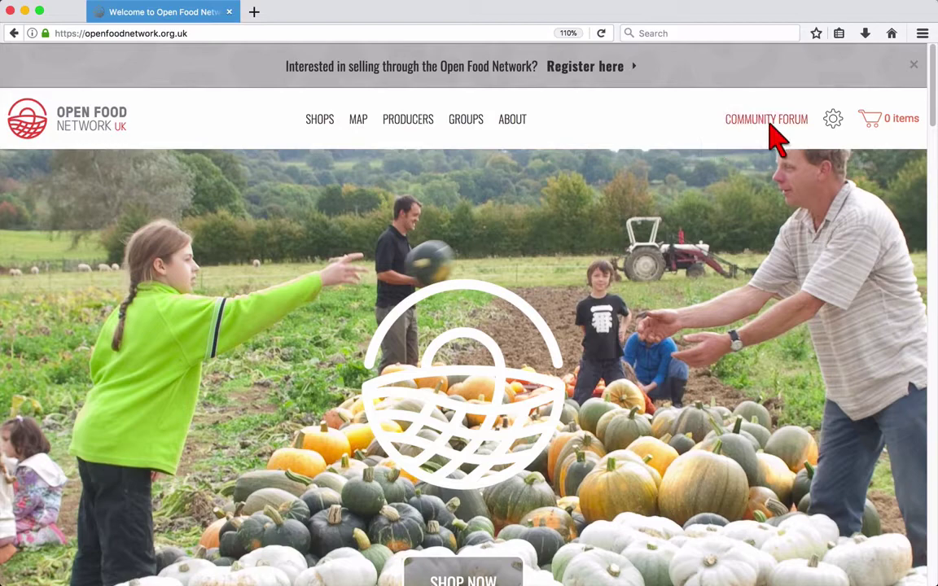
click(832, 122)
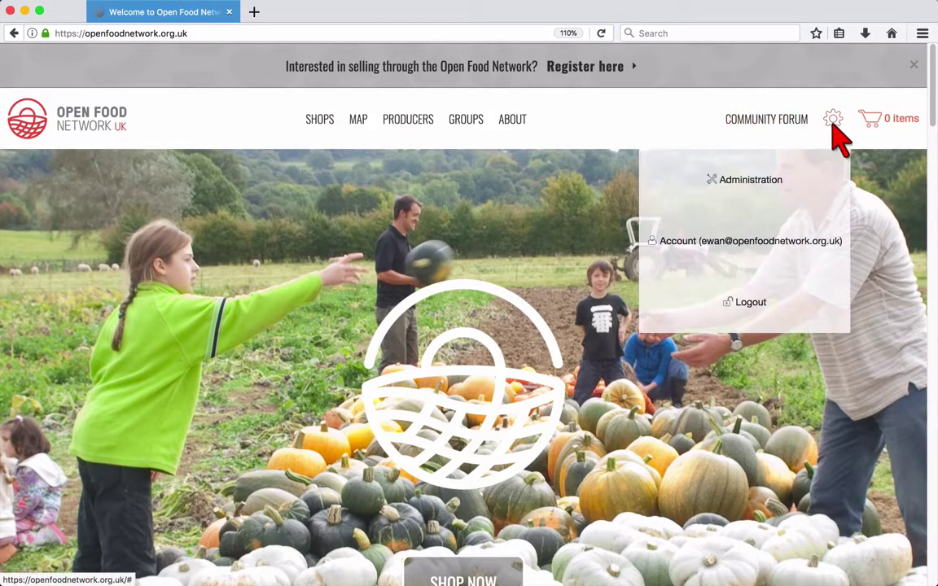
click(801, 183)
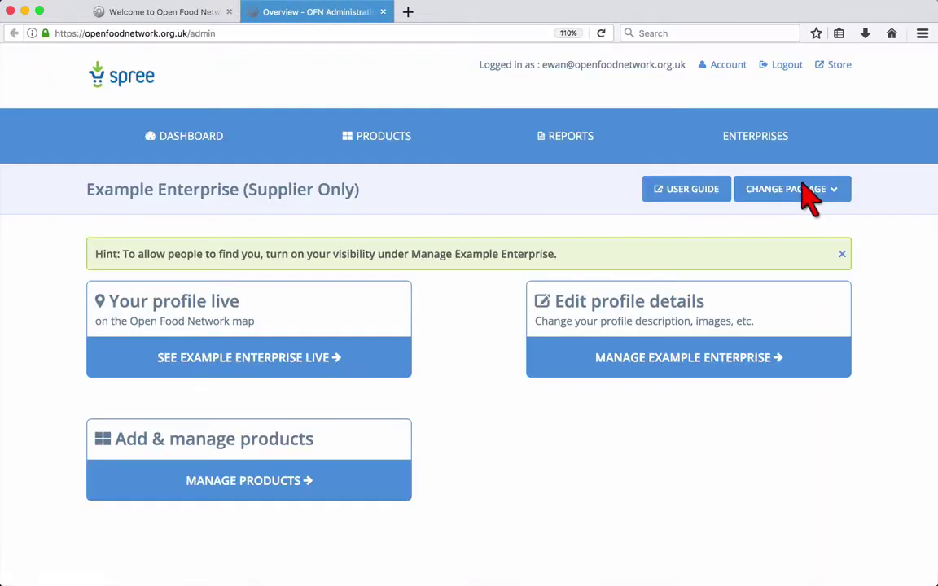
Choose Manage for Example Enterprise to open its edit page.
click(585, 371)
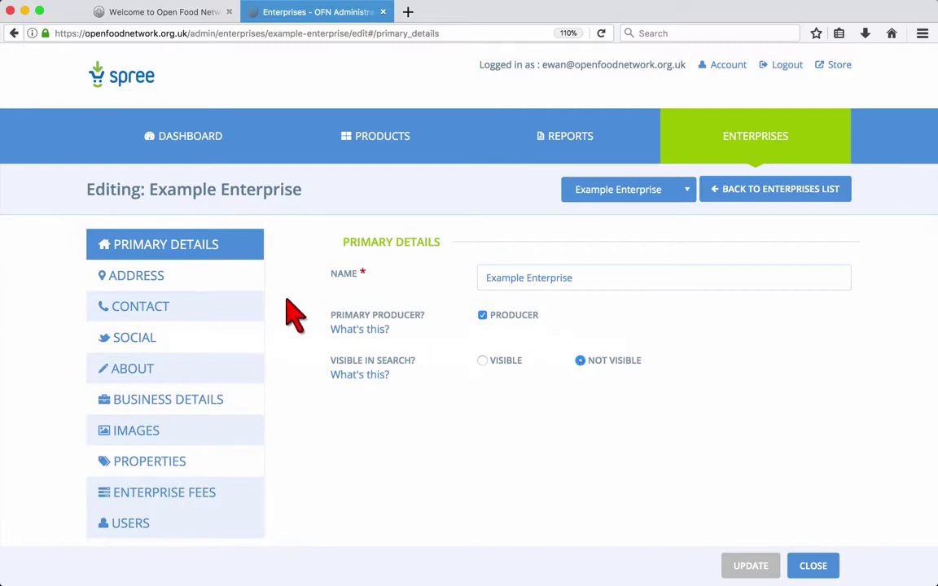
click(247, 289)
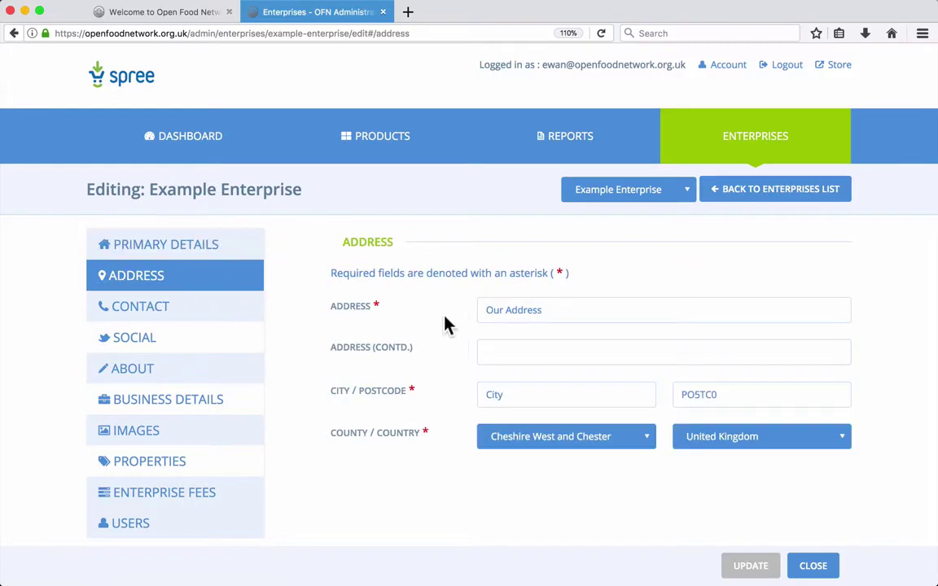
click(548, 312)
double_click(550, 311)
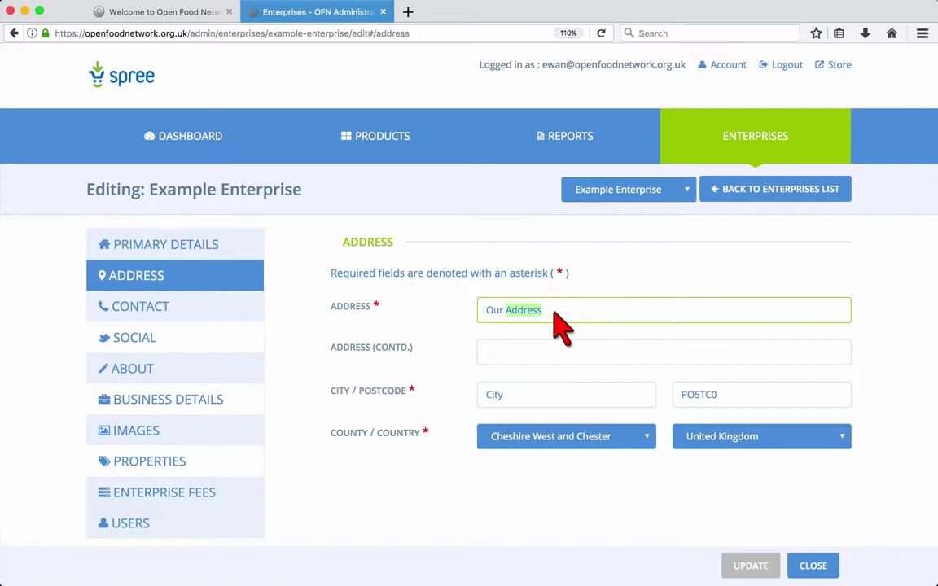
text(Burton Road)
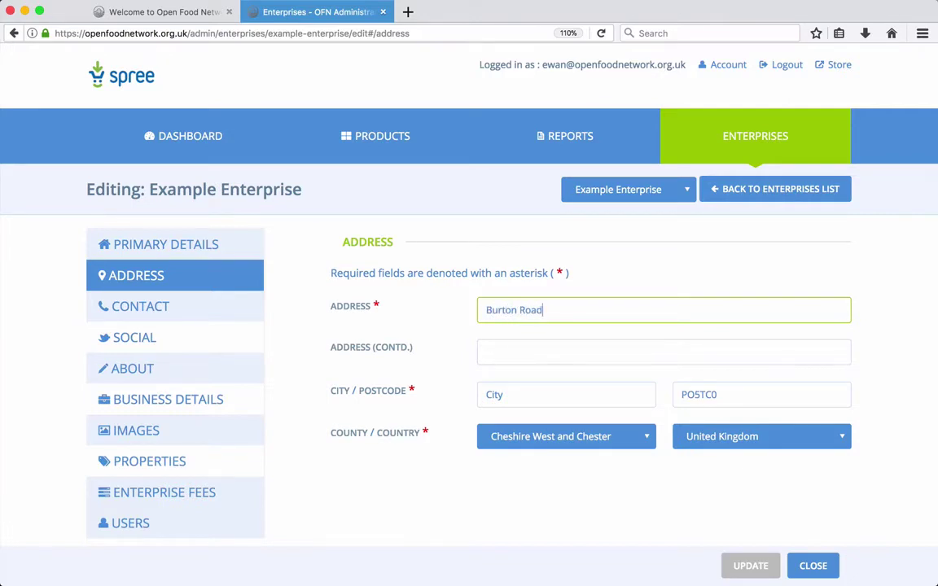
click(516, 394)
text(Manchester)
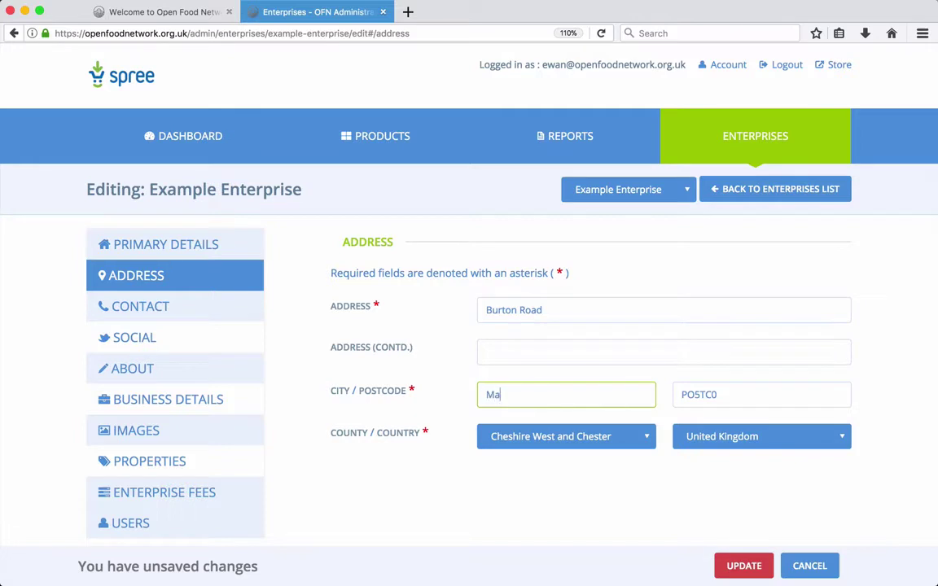
click(686, 395)
double_click(686, 394)
text(M202LW)
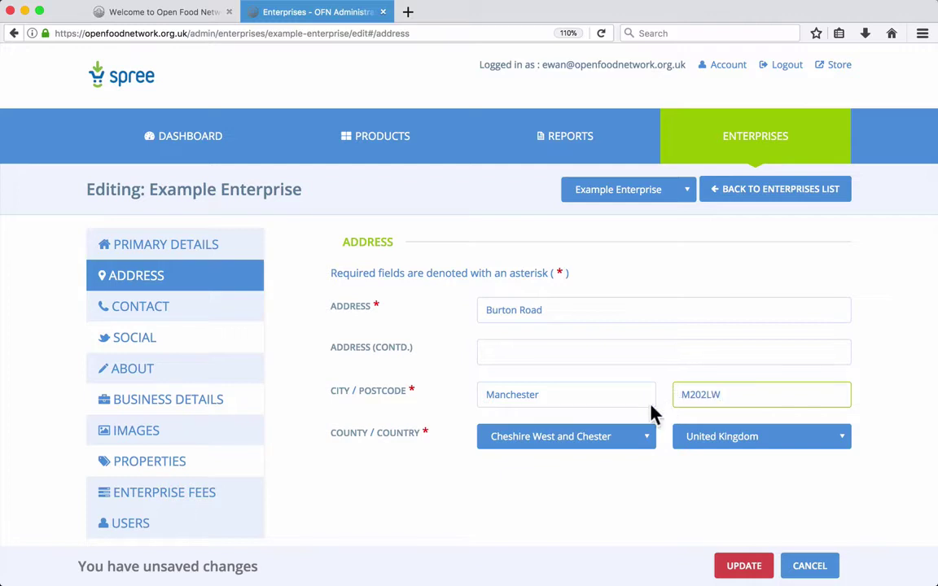
Set the county to Greater Manchester and save the address.
click(604, 446)
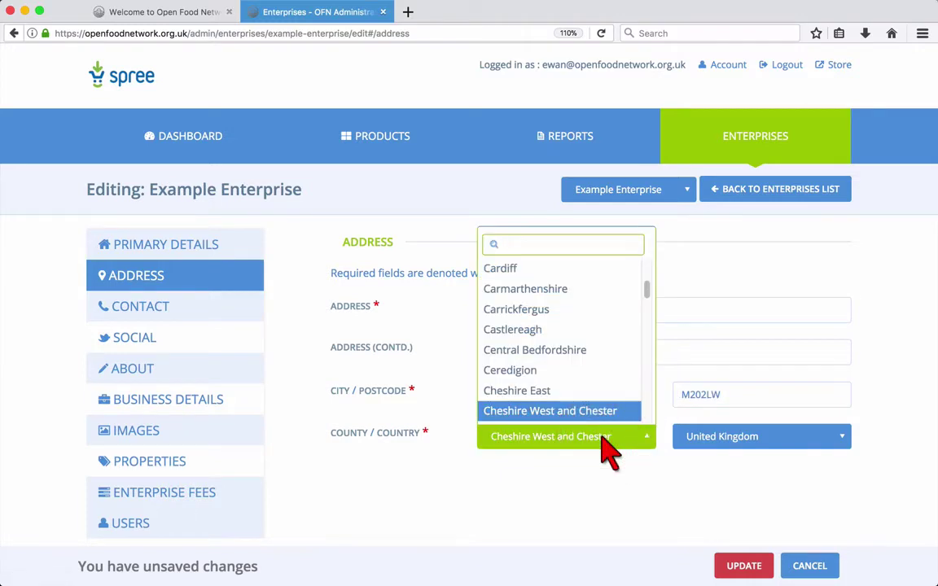
text(man)
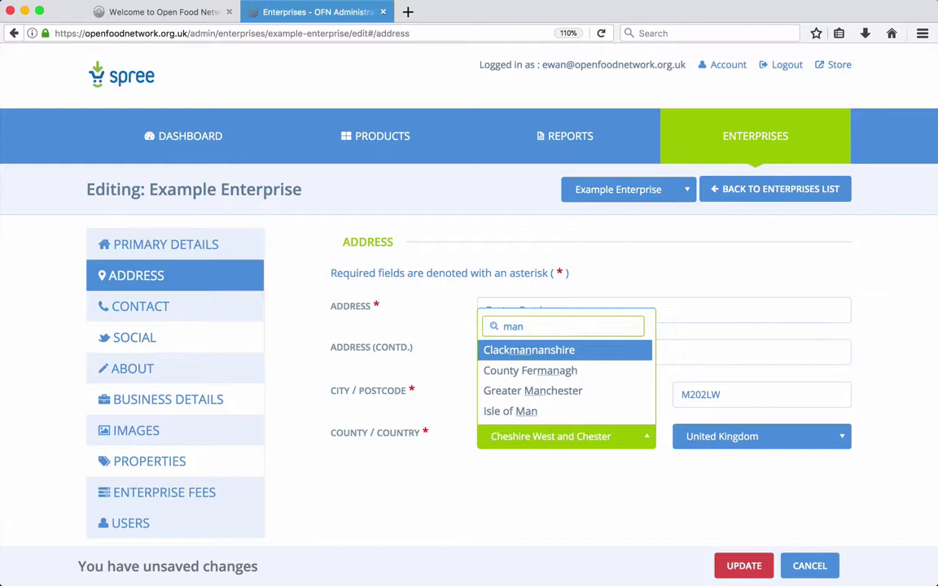
click(550, 394)
click(701, 447)
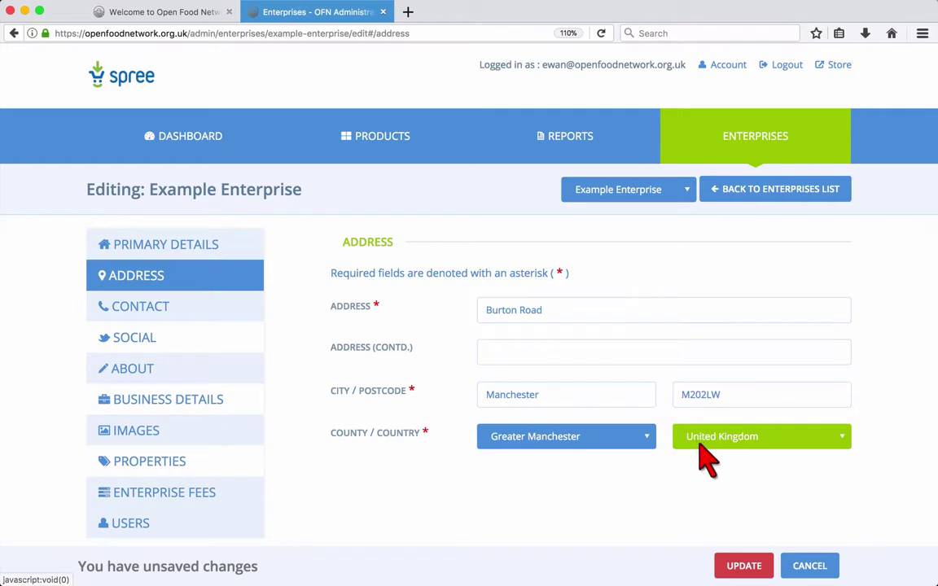
click(739, 564)
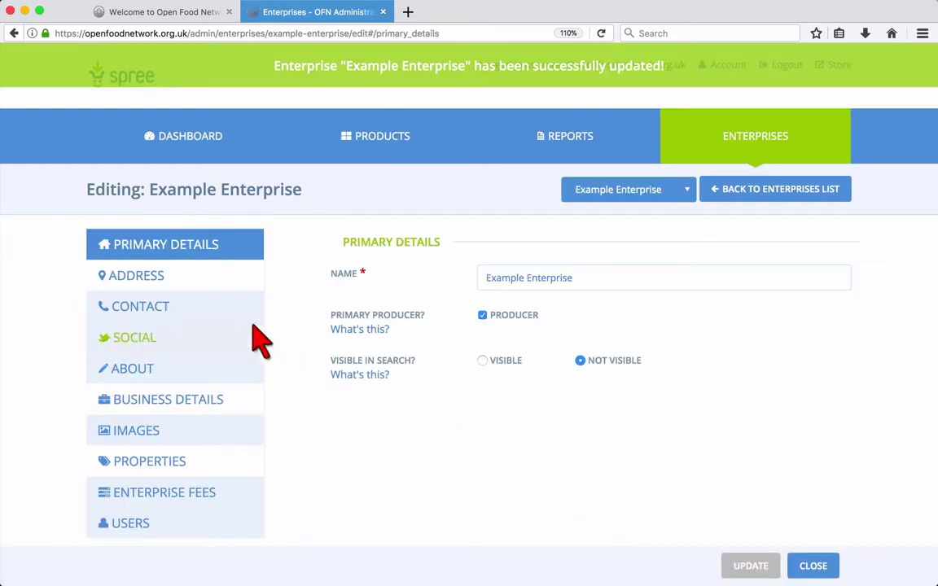
Check the saved Address and Contact sections, then the Facebook, Instagram and Twitter links under Social.
click(192, 283)
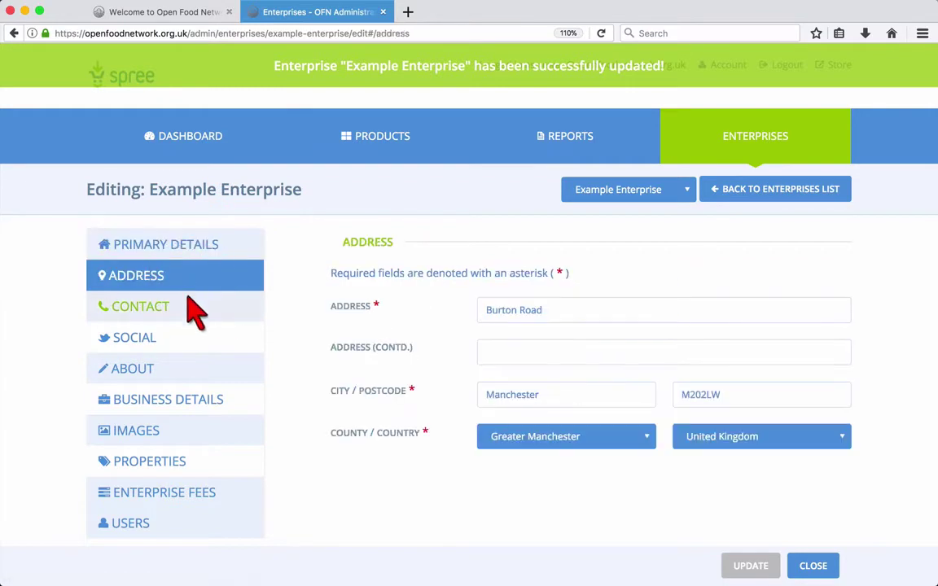
click(185, 312)
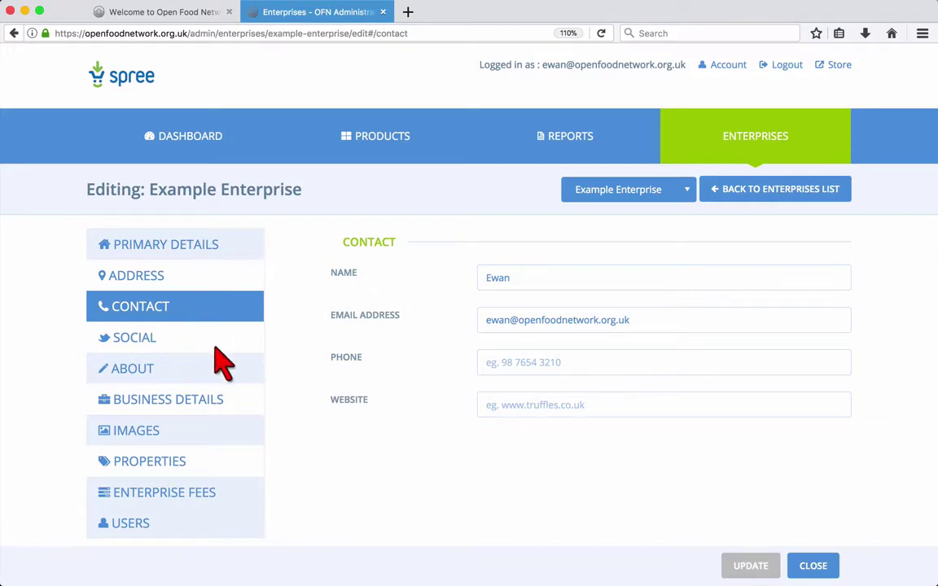
click(216, 340)
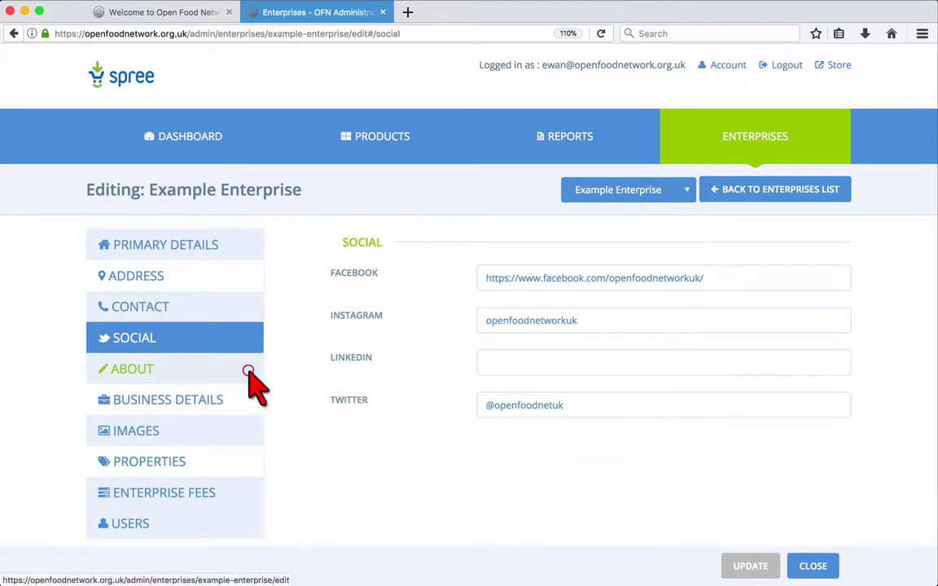
Append ', for our user guide!' to the short description, add an About Us paragraph, and save.
click(251, 376)
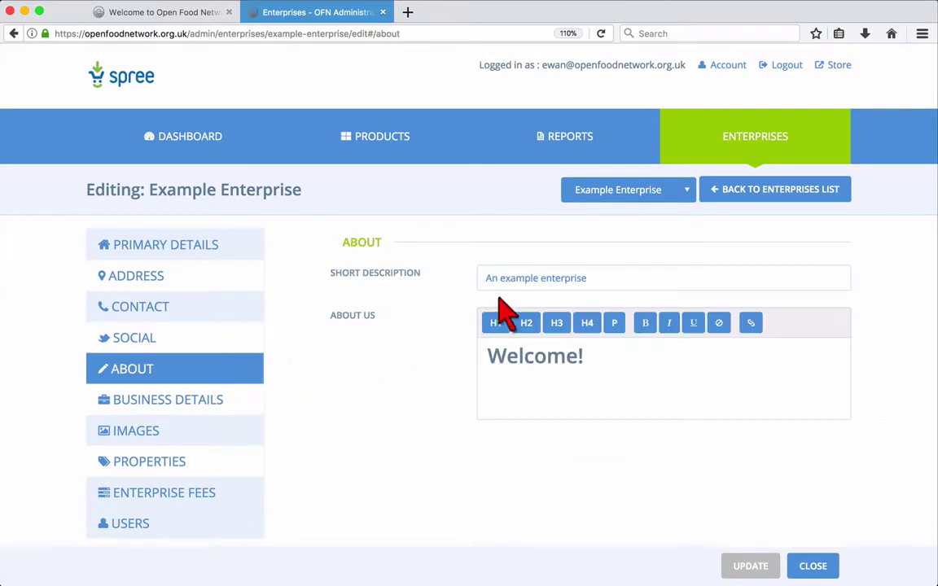
click(519, 281)
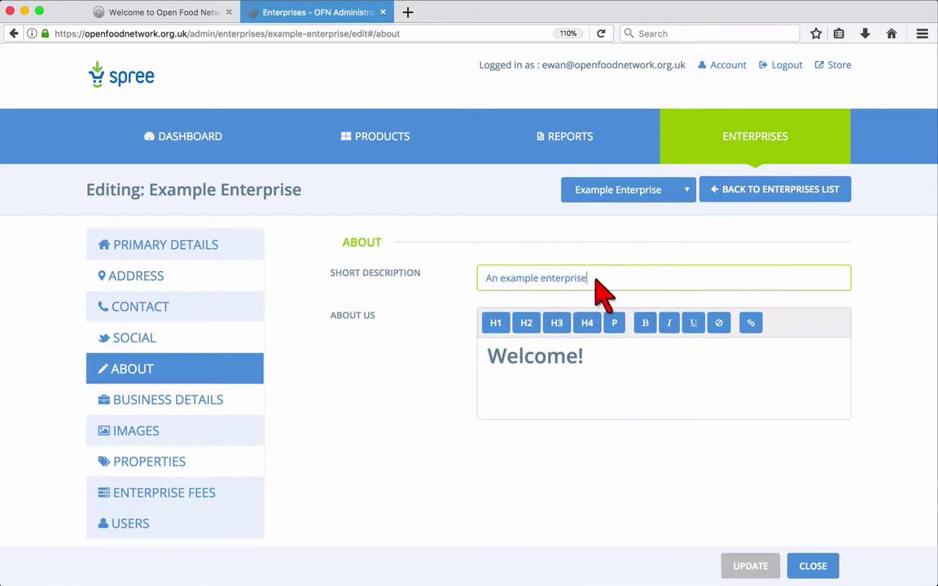
text(, for our user guide!)
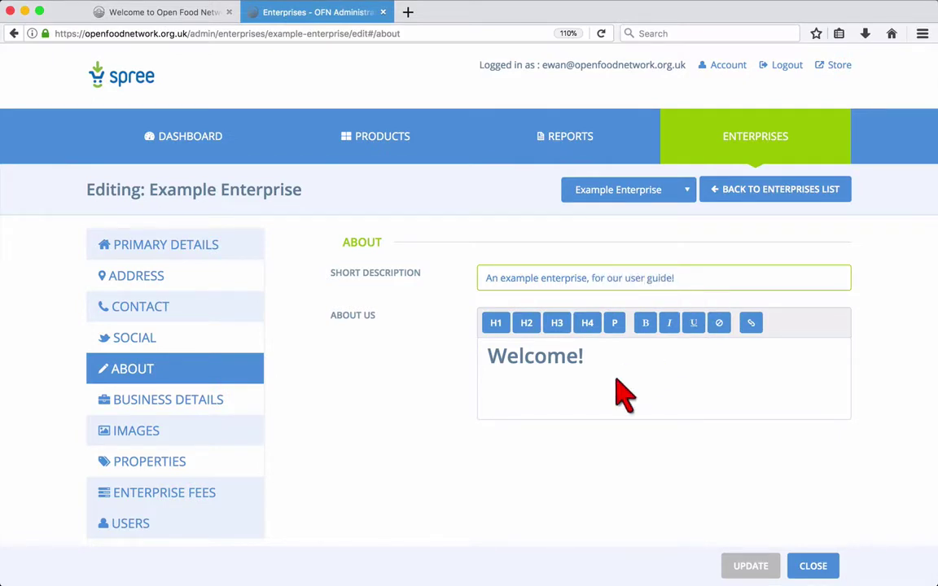
click(611, 379)
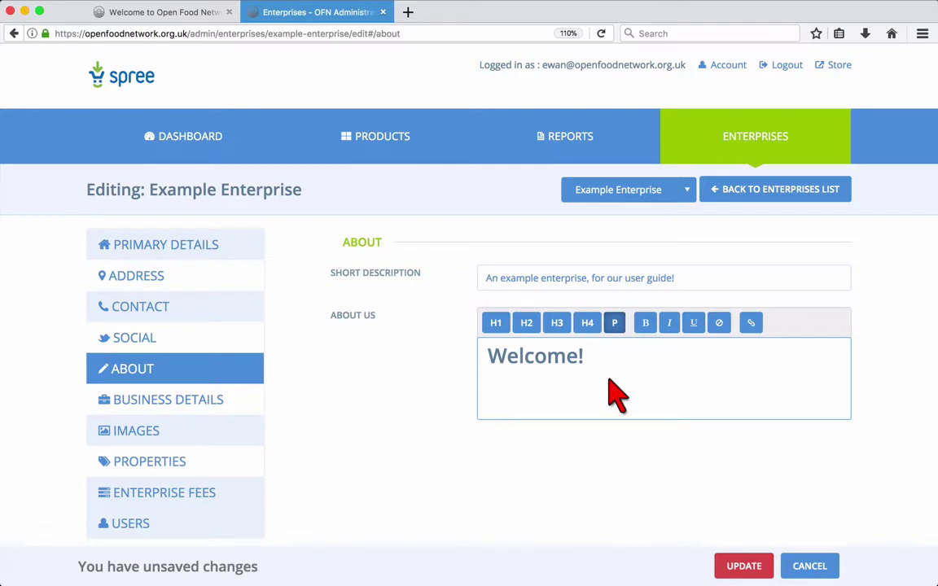
text(This is where you'll write a bit about you.)
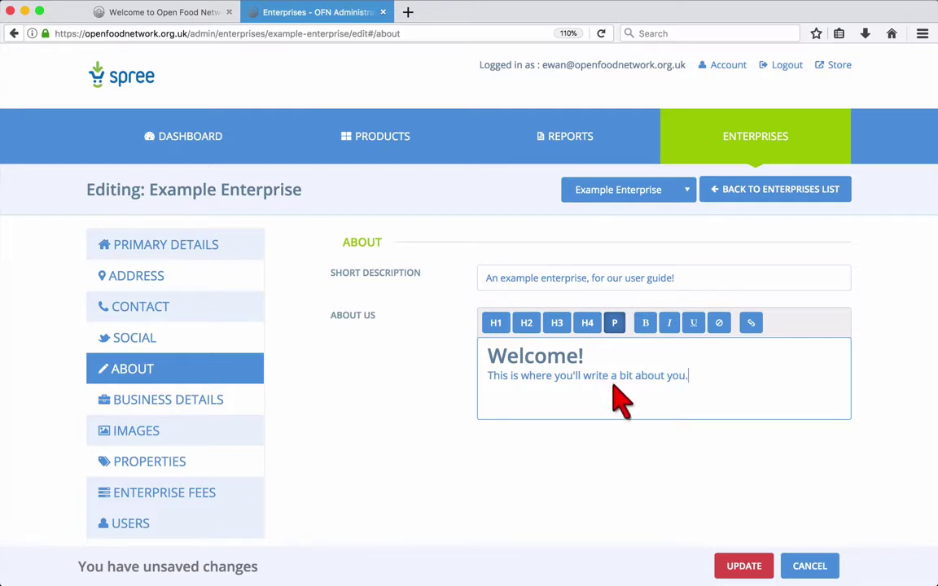
click(745, 567)
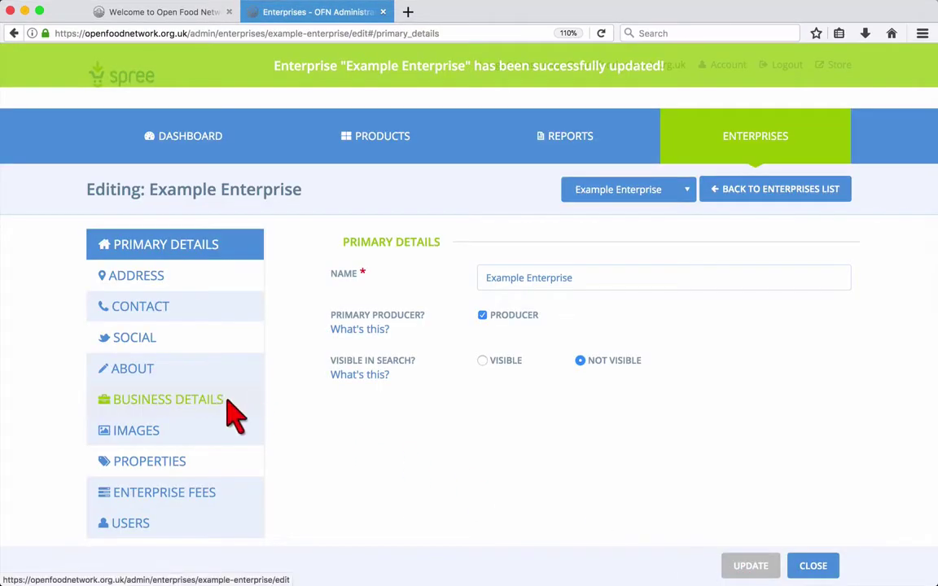
Open Business Details to view VAT, invoice logo and the custom invoice text.
click(228, 401)
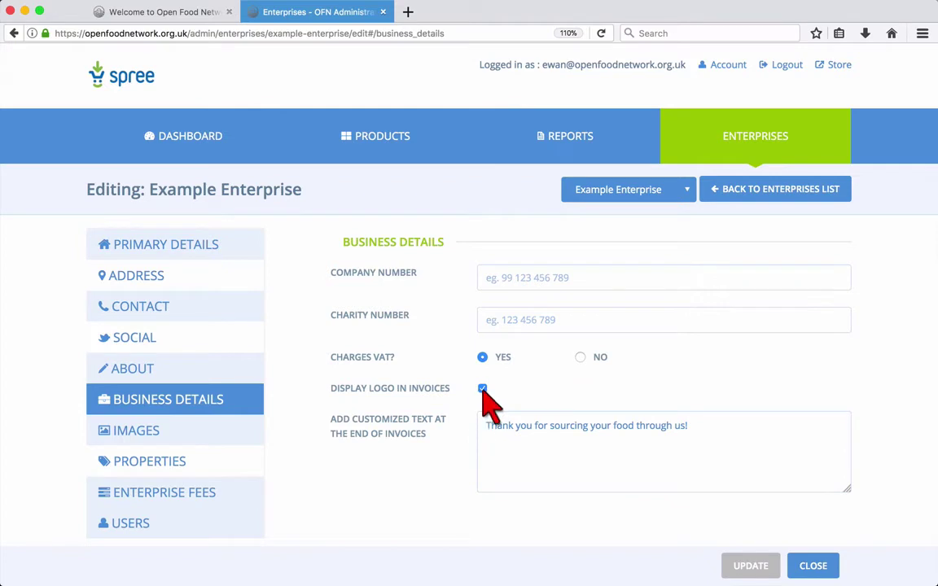
click(511, 431)
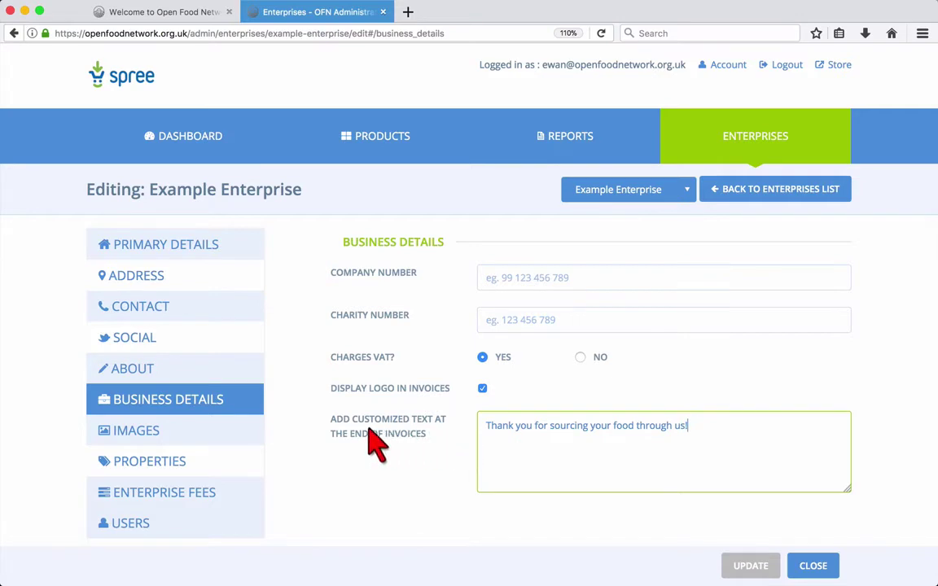
Upload logo.jpg as the enterprise logo under Images.
click(230, 439)
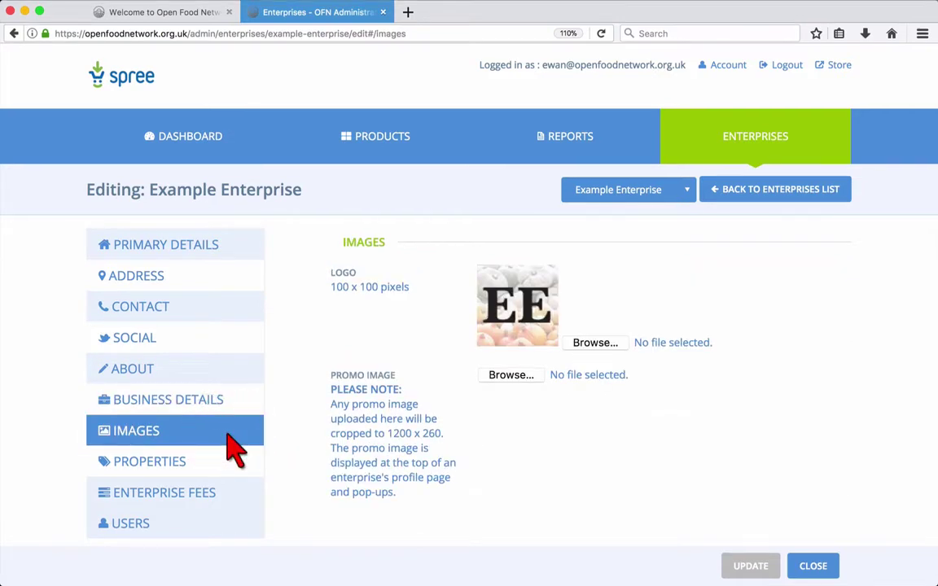
click(586, 343)
click(259, 146)
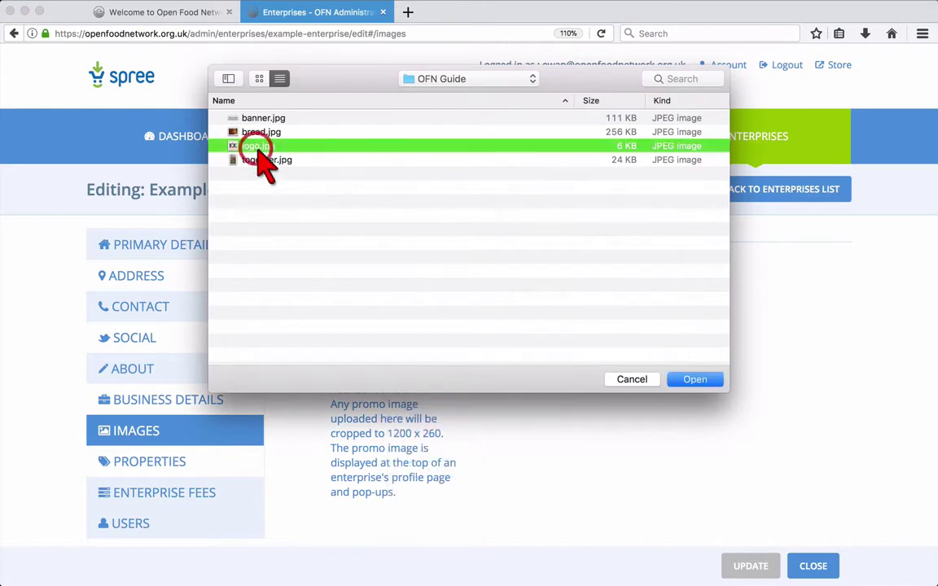
click(697, 380)
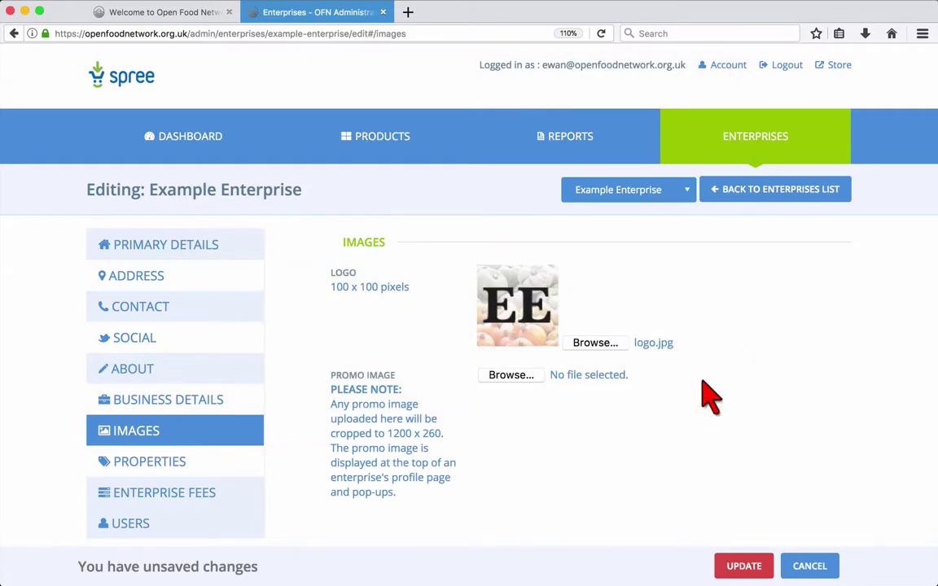
Upload banner.jpg as the promo image and save both images.
click(511, 376)
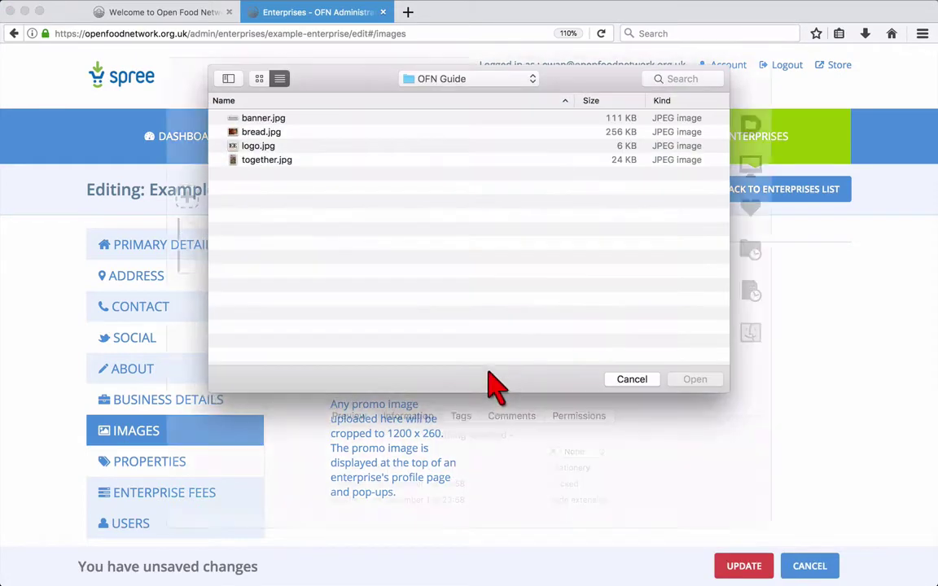
click(272, 120)
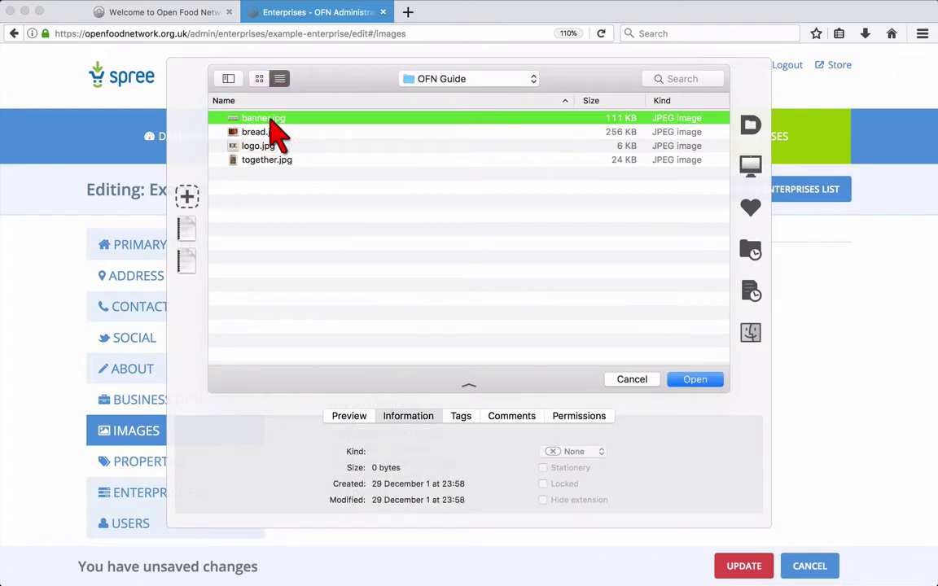
click(693, 381)
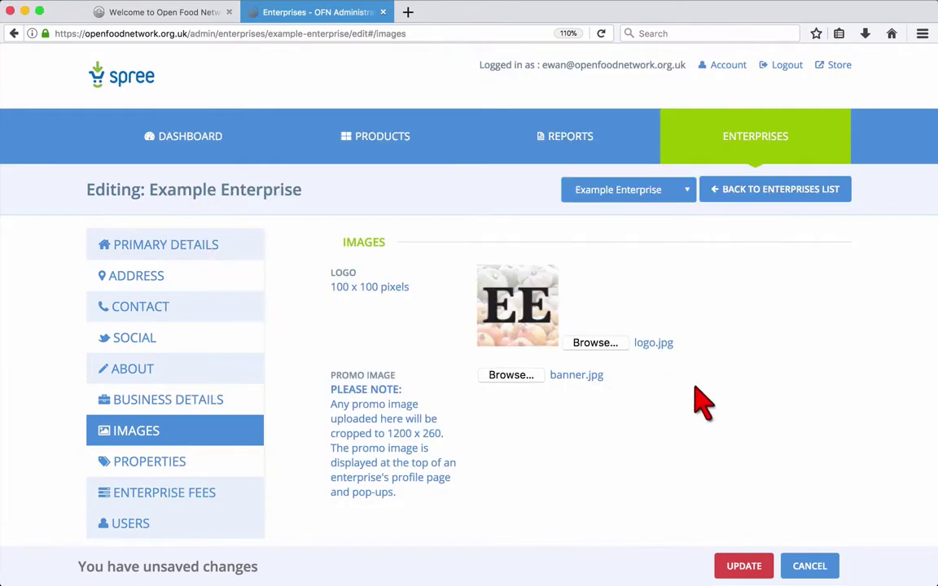
click(742, 568)
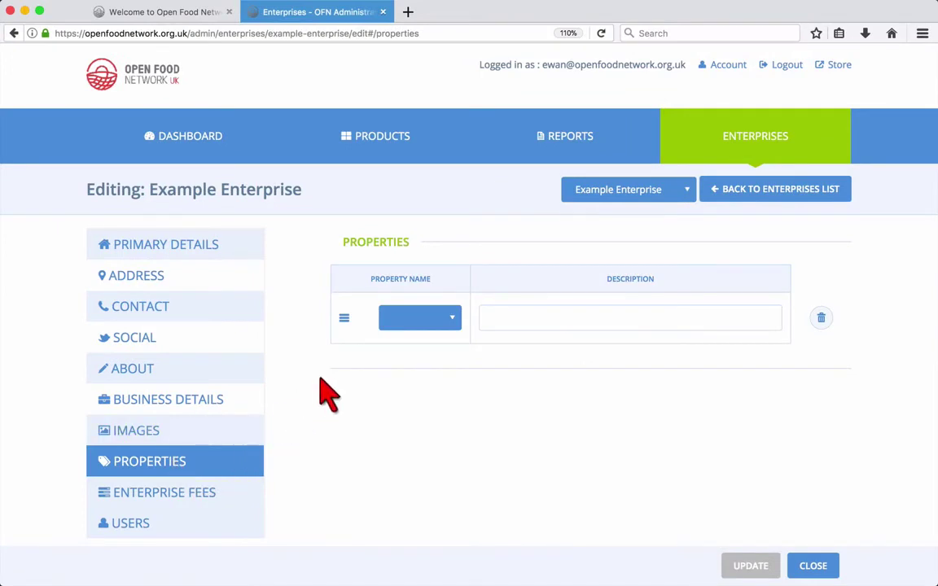
Choose Certified Organic as the property name and save.
click(404, 320)
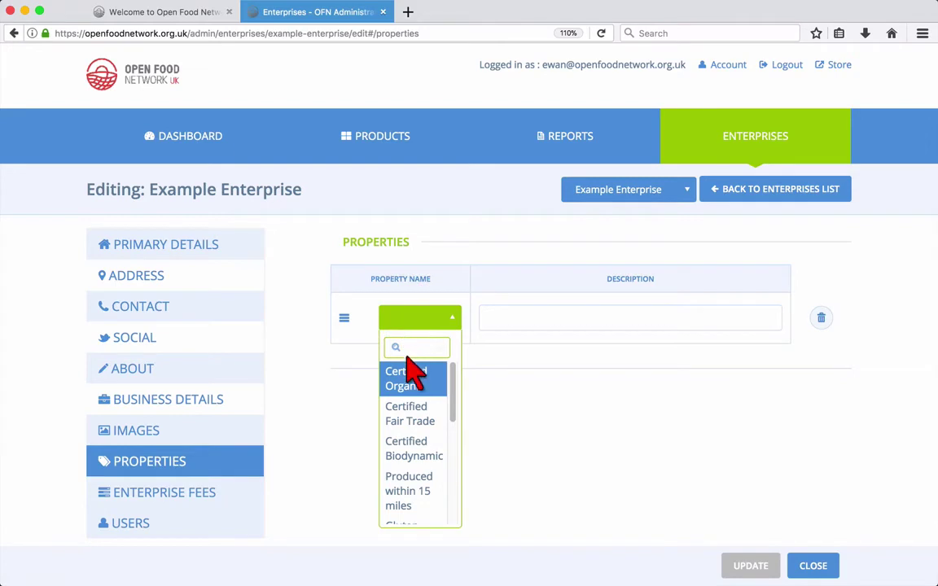
mouse_move(450, 380)
mouse_down()
mouse_move(453, 482)
mouse_move(452, 432)
mouse_up()
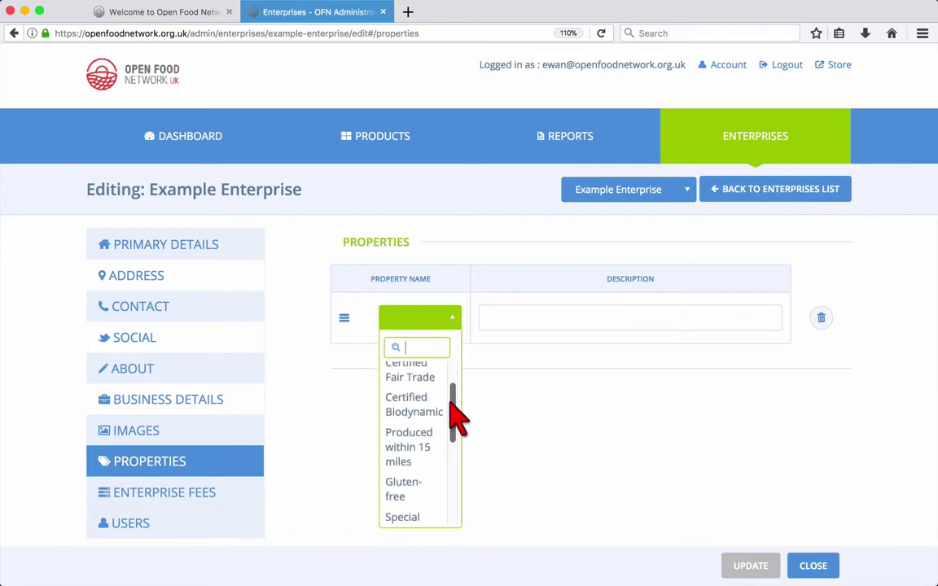
drag(450, 429, 450, 375)
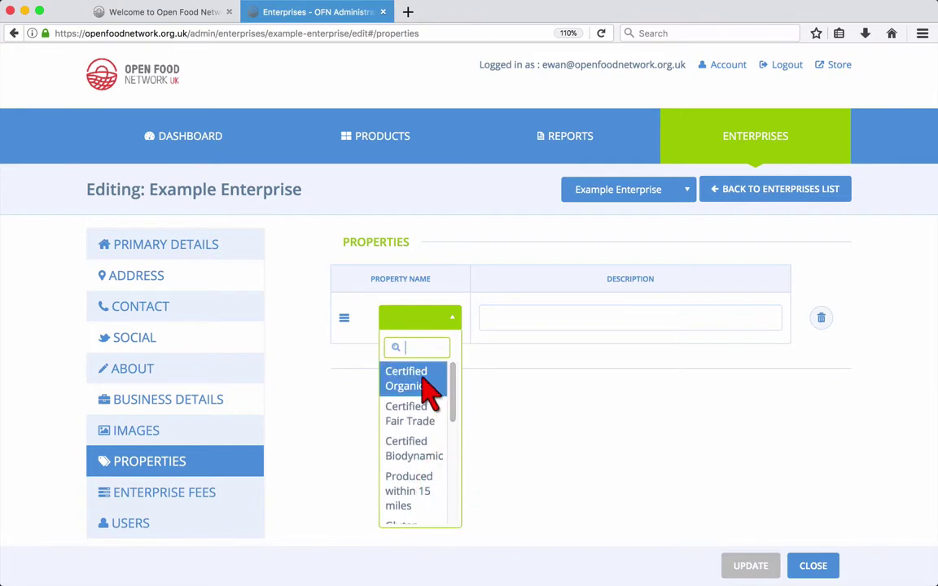
click(422, 380)
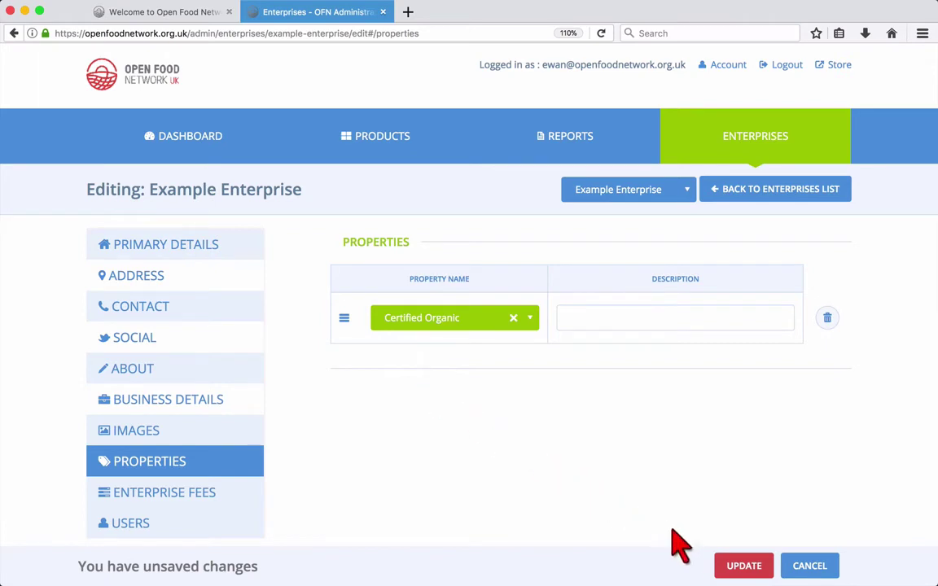
click(741, 567)
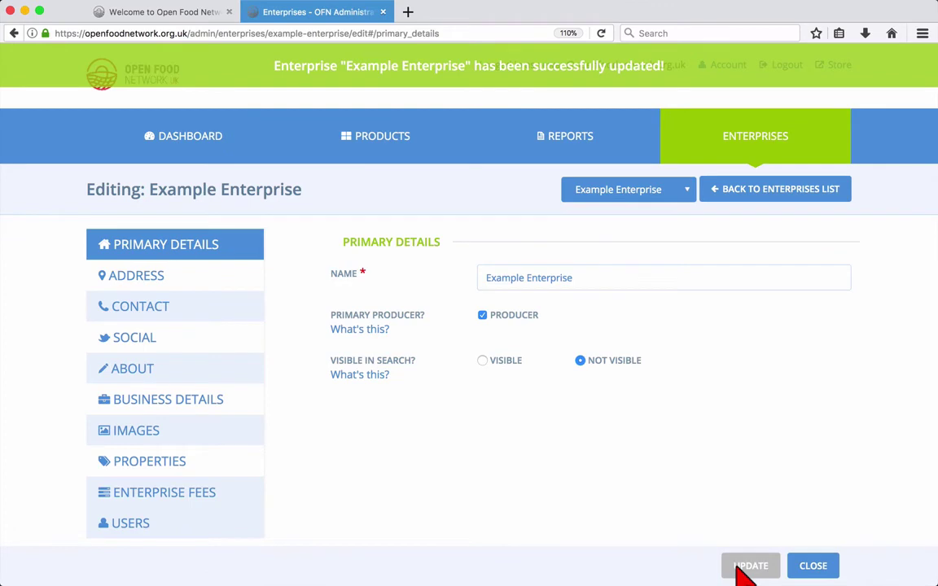
Go from Properties to the Users section showing owner, notifications and managers.
click(195, 462)
click(214, 530)
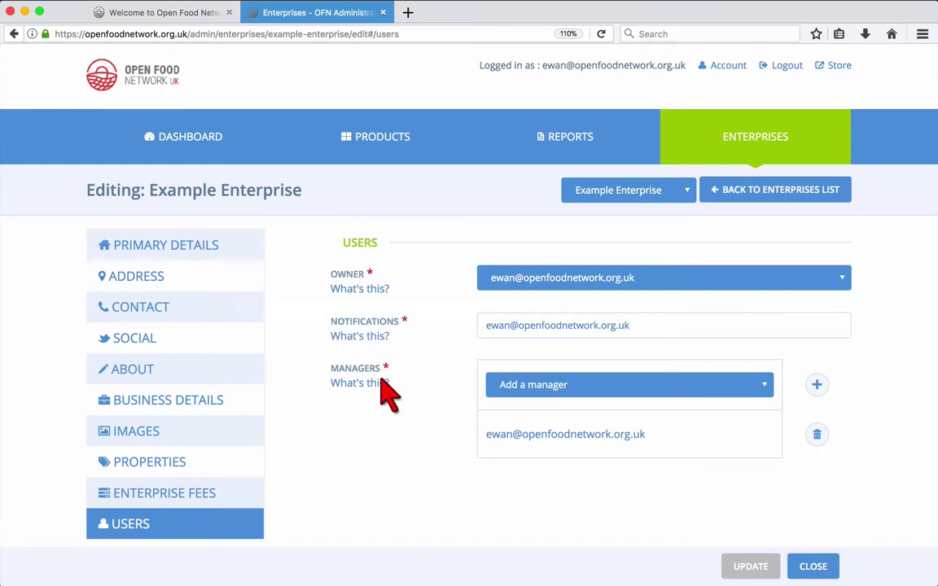
mouse_move(360, 383)
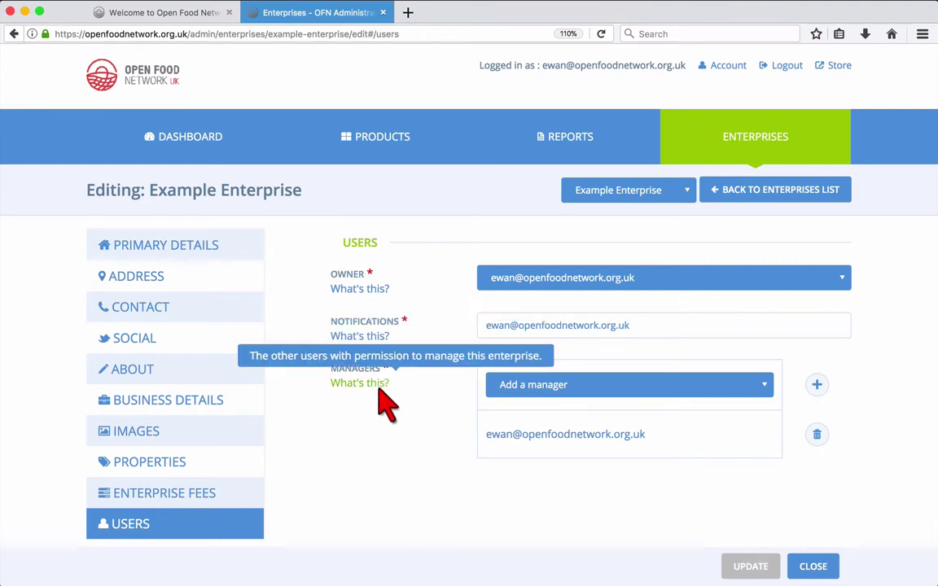
Add the test user, found by e-mail search, as a second manager of Example Enterprise and save.
click(522, 397)
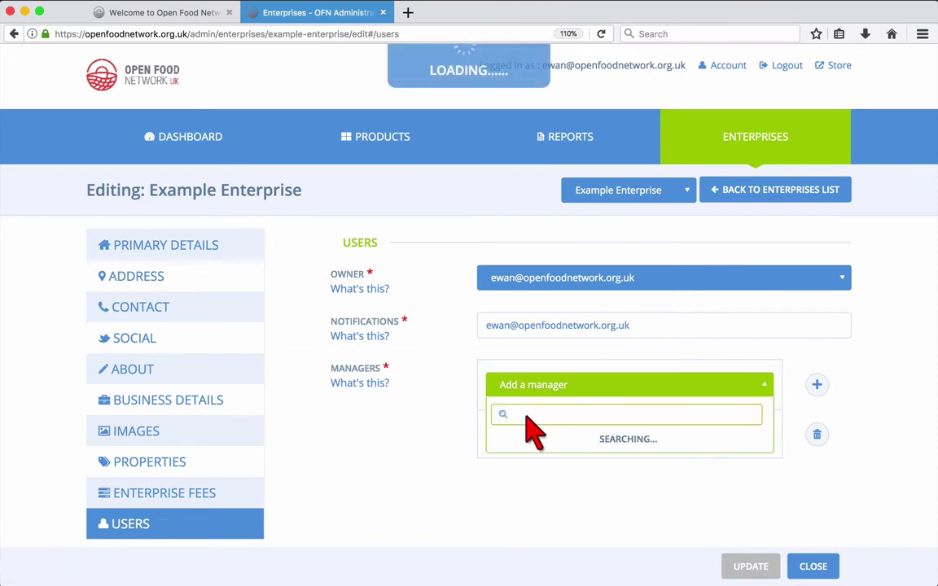
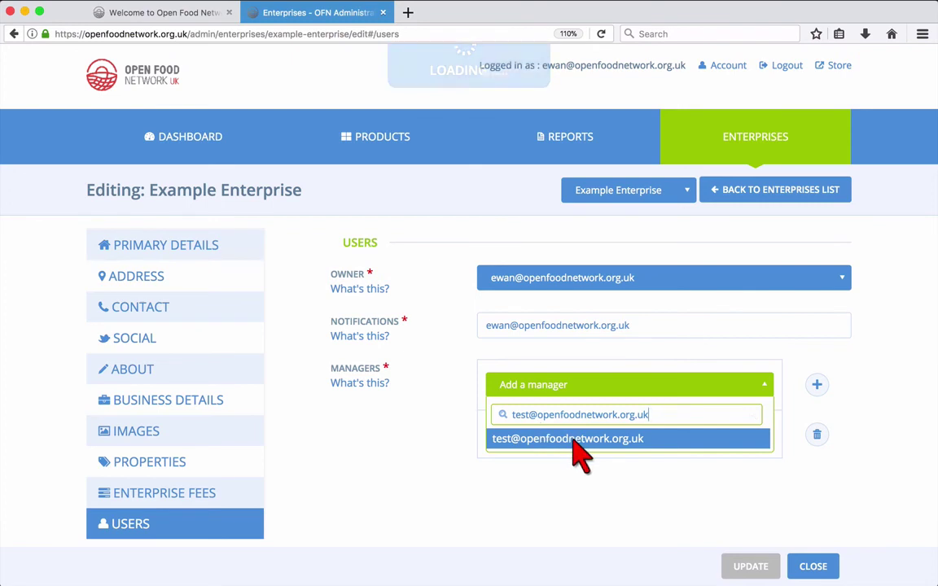
click(573, 440)
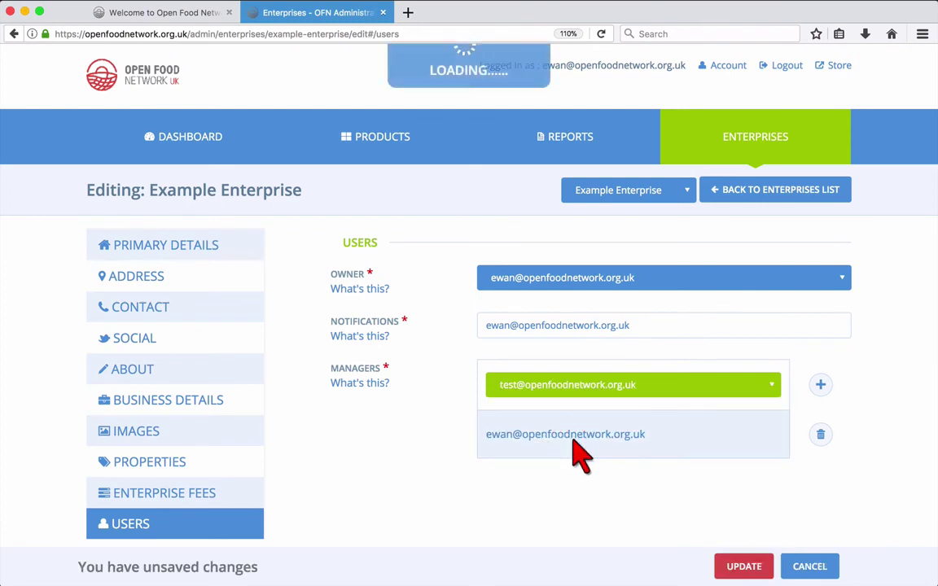
click(821, 386)
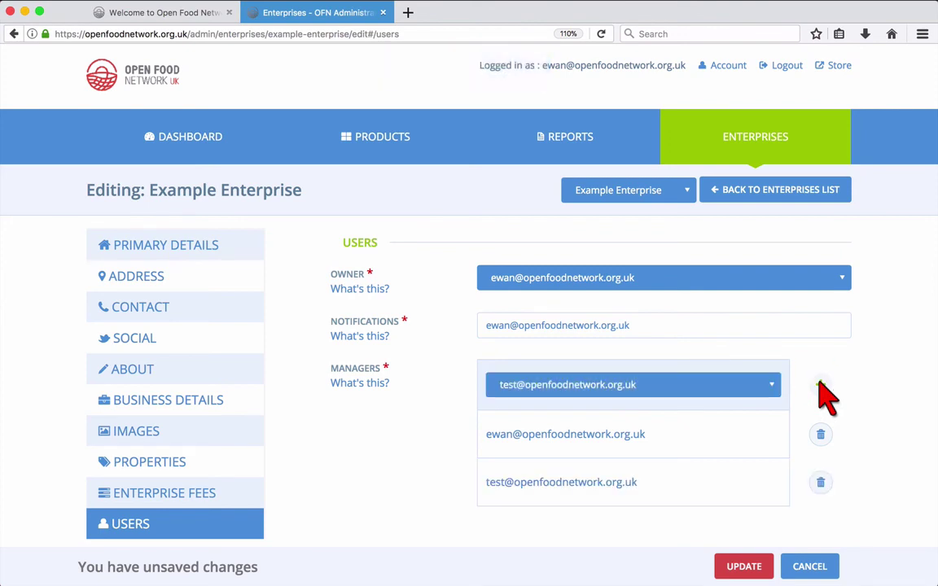
click(745, 567)
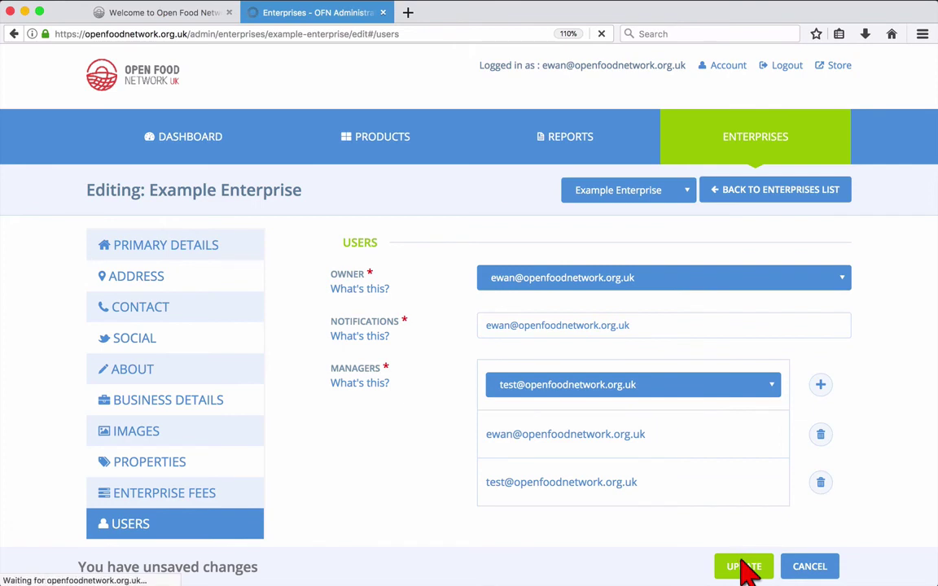